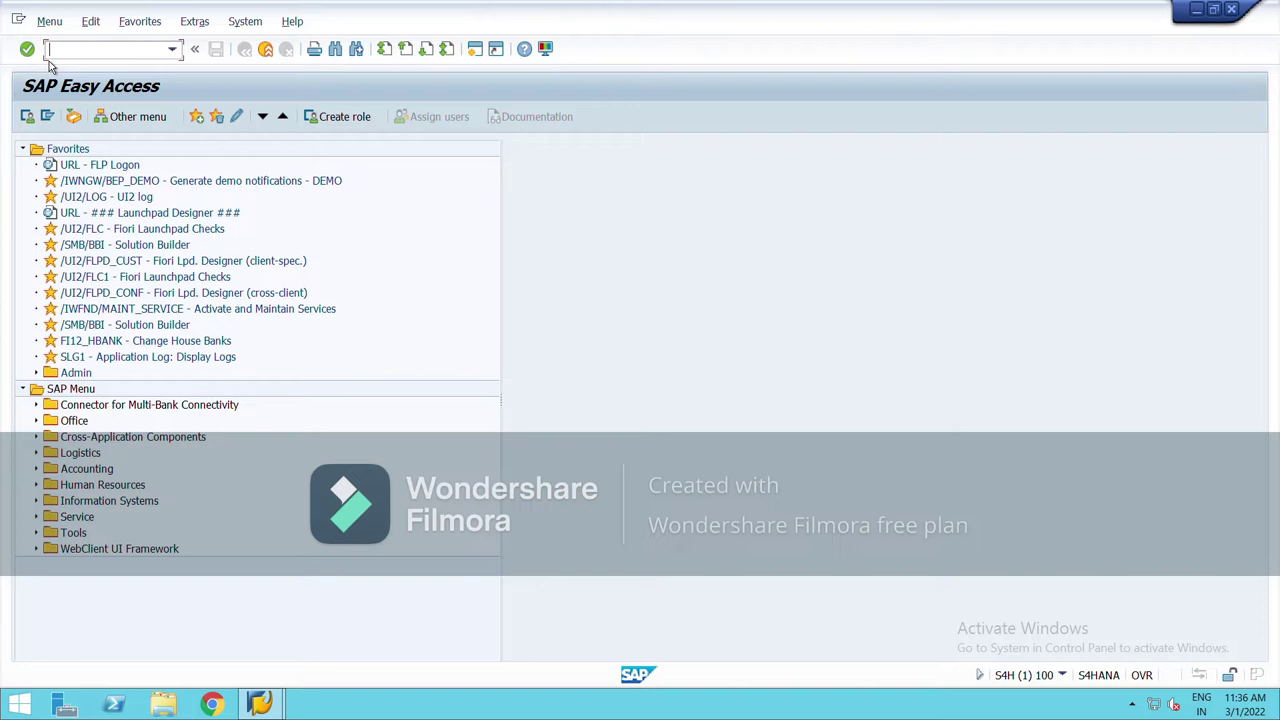
# Step: Open the SAP Reference IMG via SPRO and expand Financial Accounting Global Settings > Ledgers > Ledger
pyautogui.write('s')
pyautogui.write('pro')
pyautogui.press('Return')
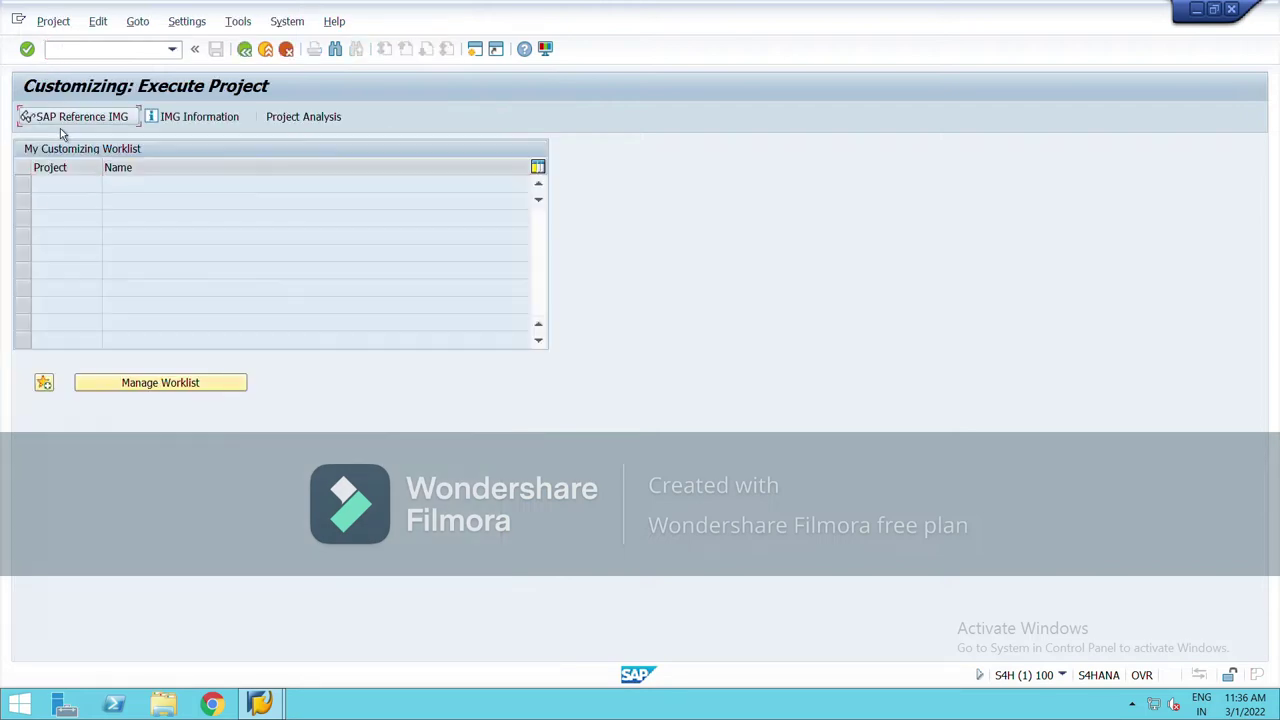
pyautogui.click(60, 120)
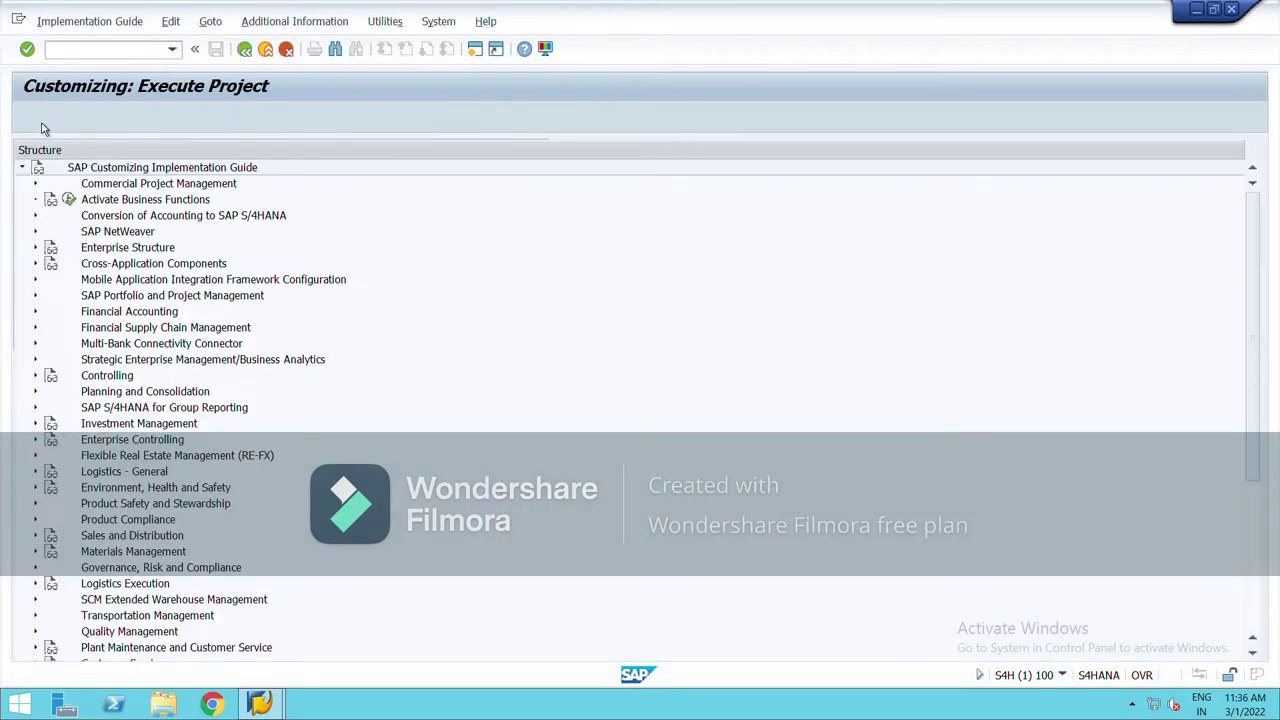
pyautogui.click(40, 314)
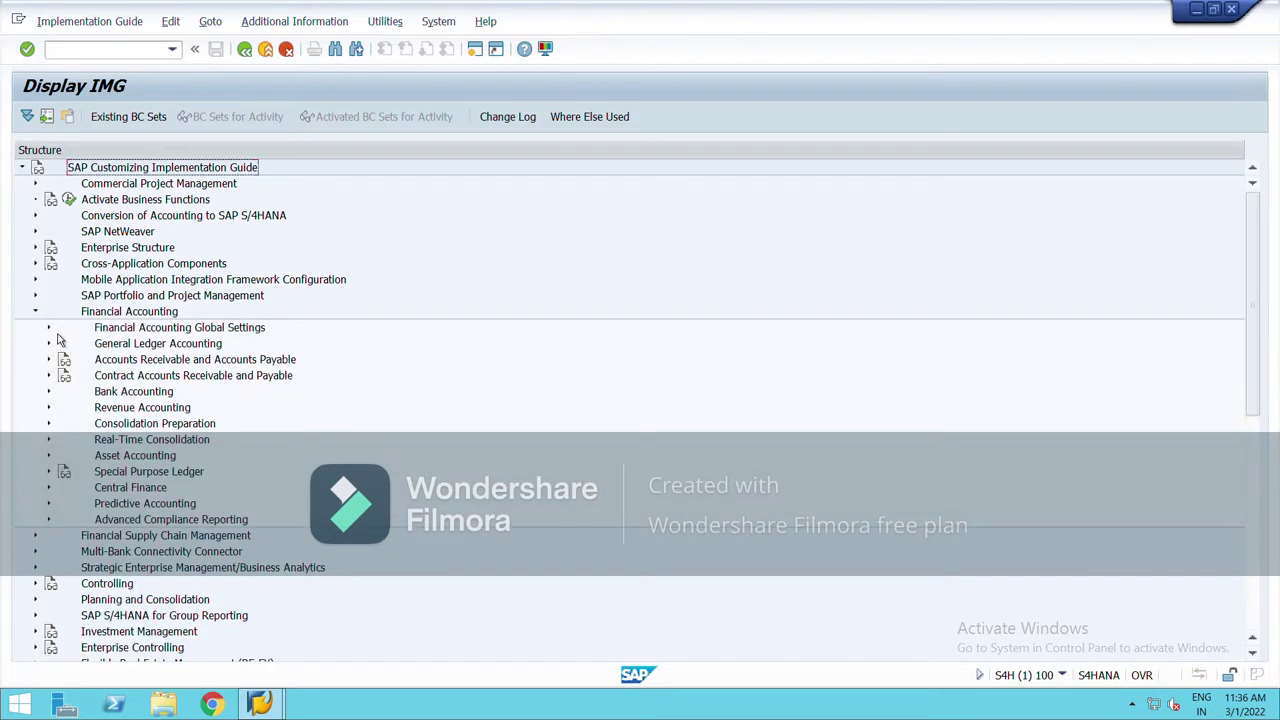
pyautogui.click(48, 328)
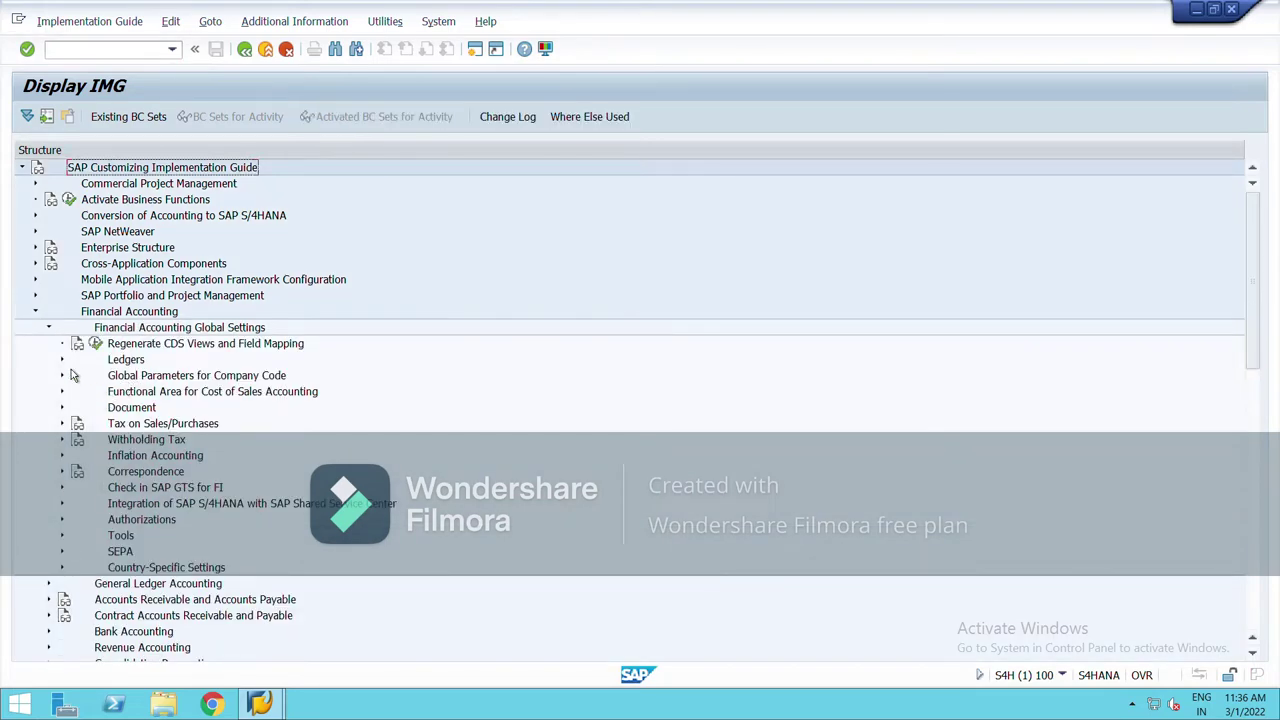
pyautogui.click(64, 362)
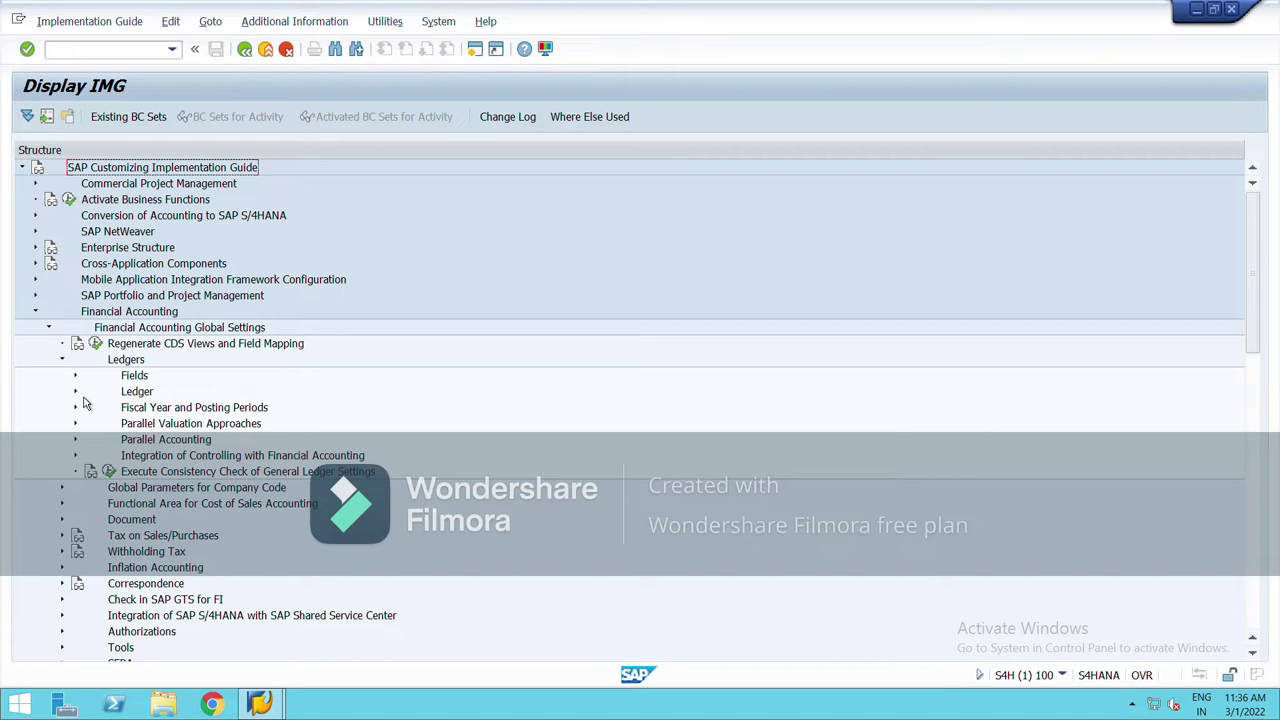
pyautogui.click(75, 391)
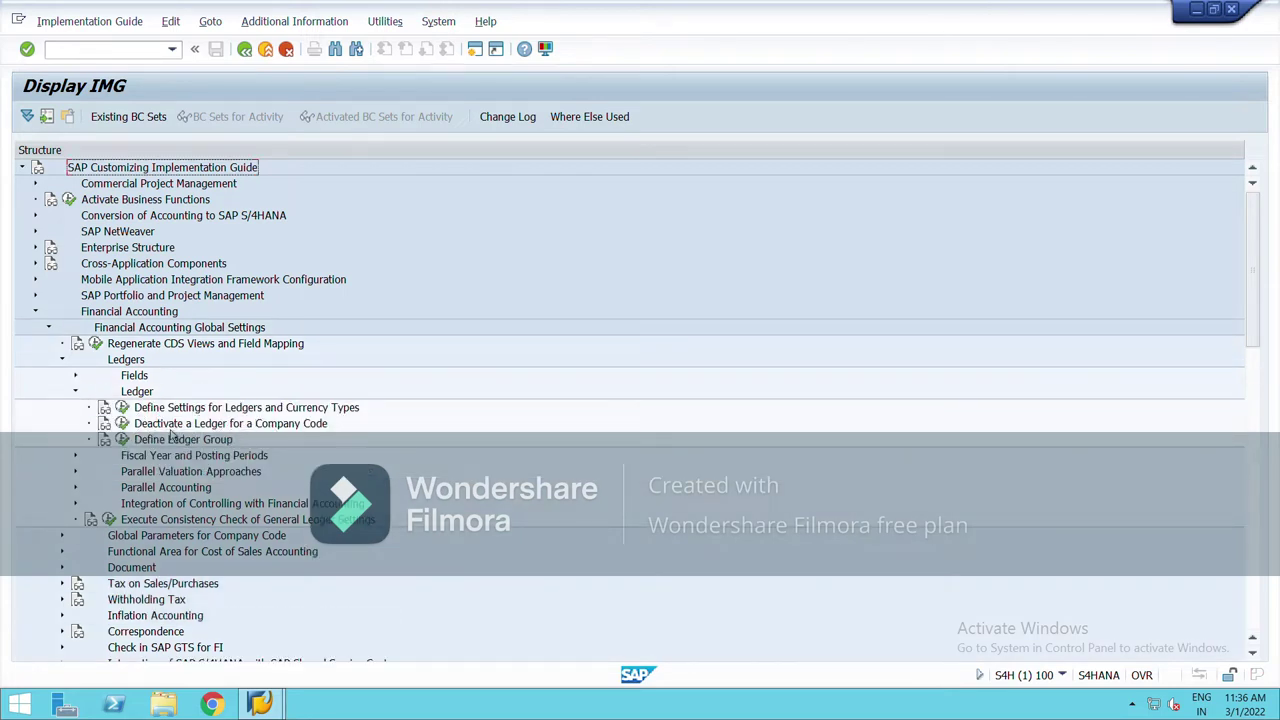
# Step: Run Define Settings for Ledgers and Currency Types, dismiss the messages, and select ledger 0L
pyautogui.click(122, 408)
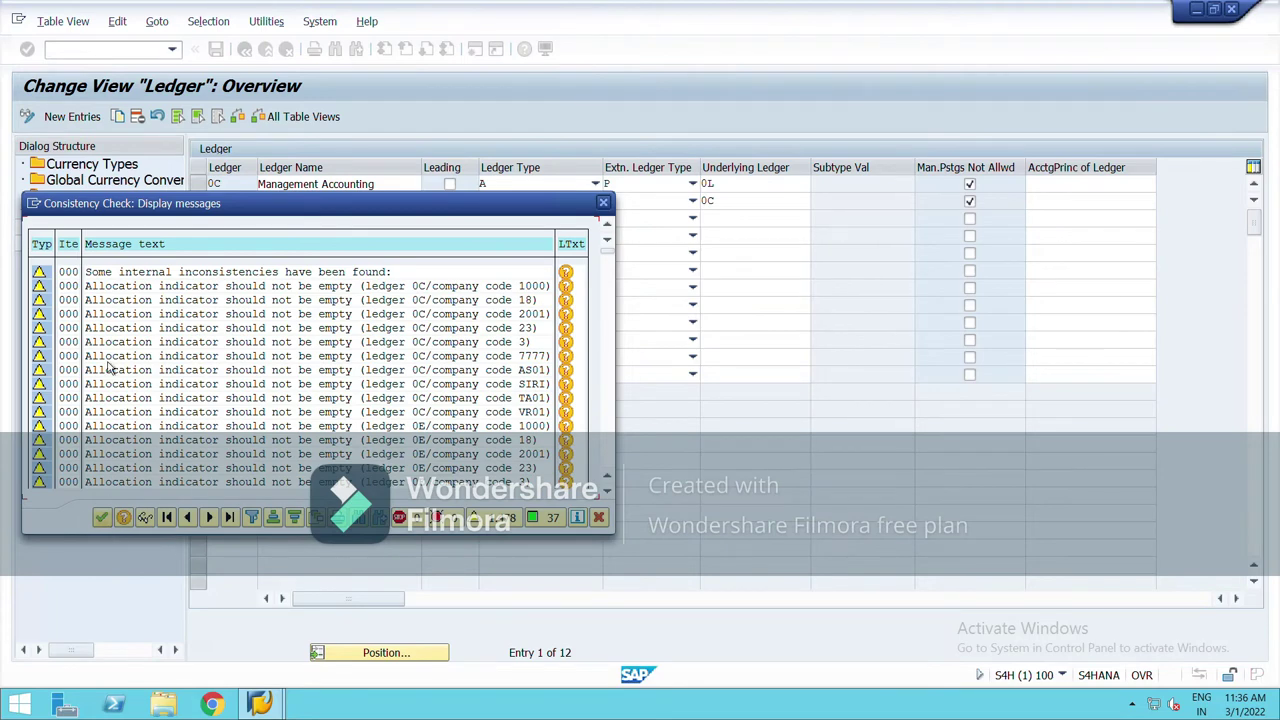
pyautogui.click(108, 522)
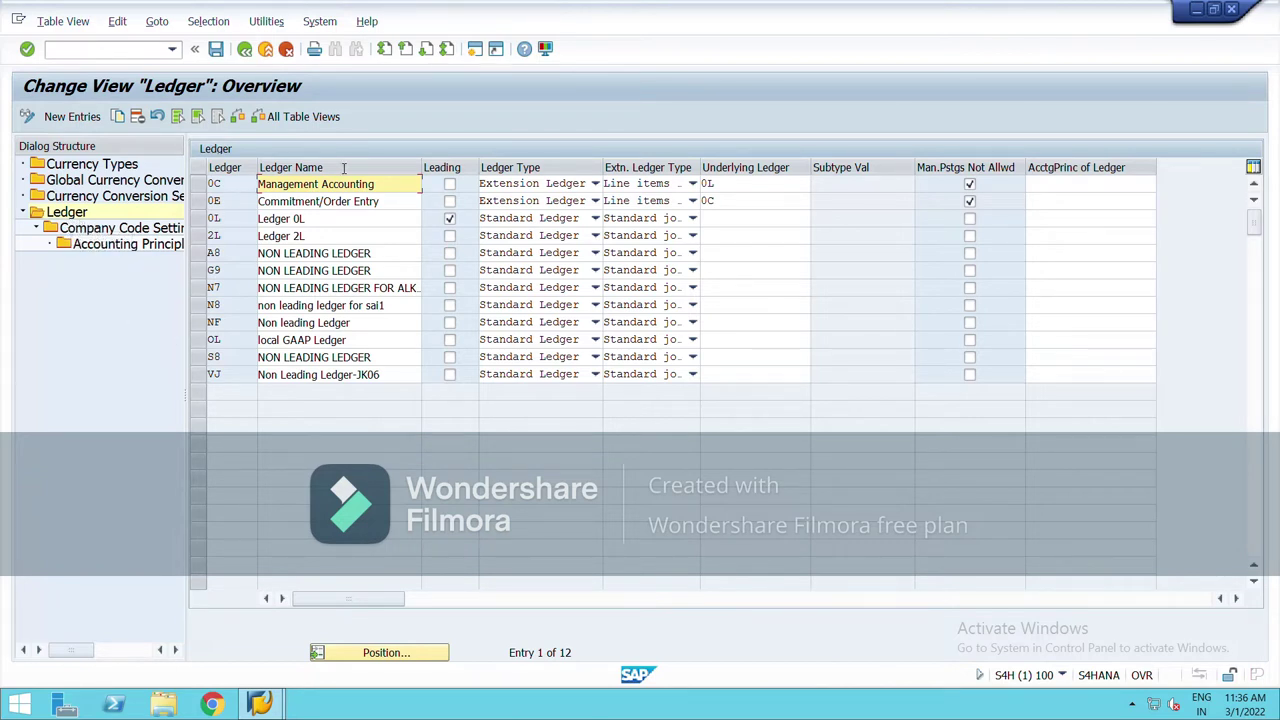
pyautogui.click(198, 218)
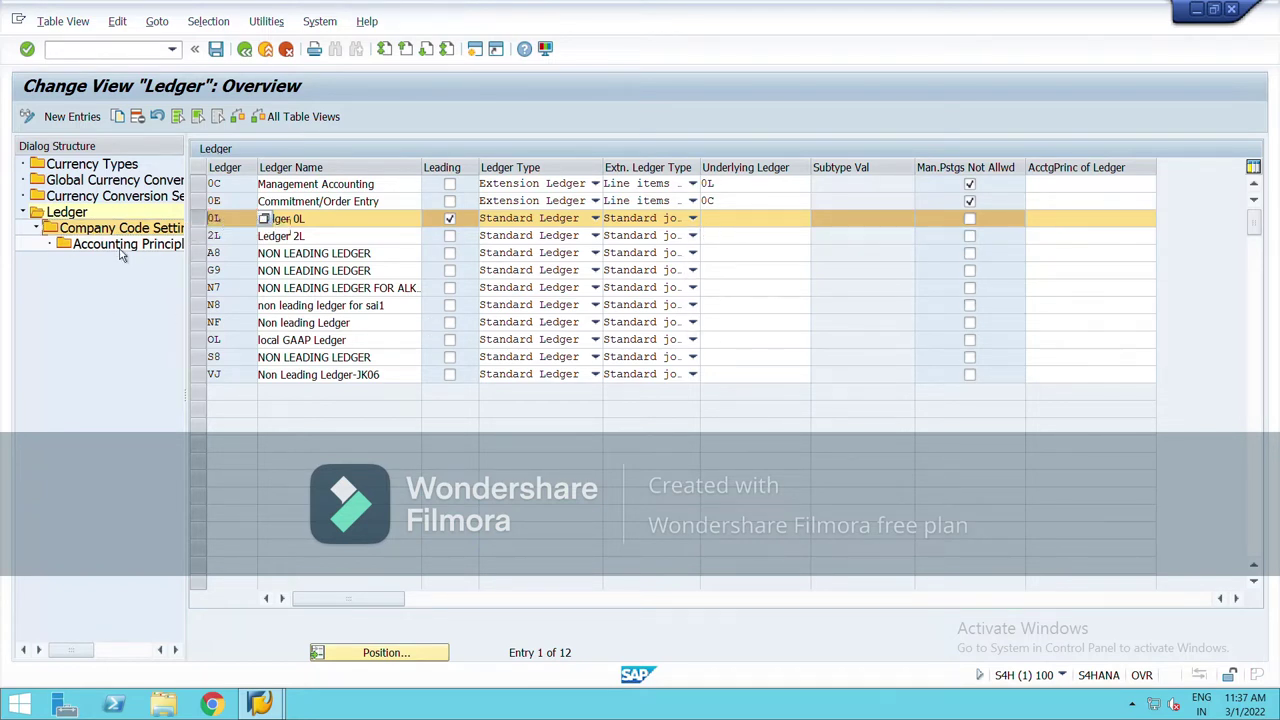
# Step: Open ledger 0L's company code settings and position the table at company code NIL1
pyautogui.doubleClick(70, 232)
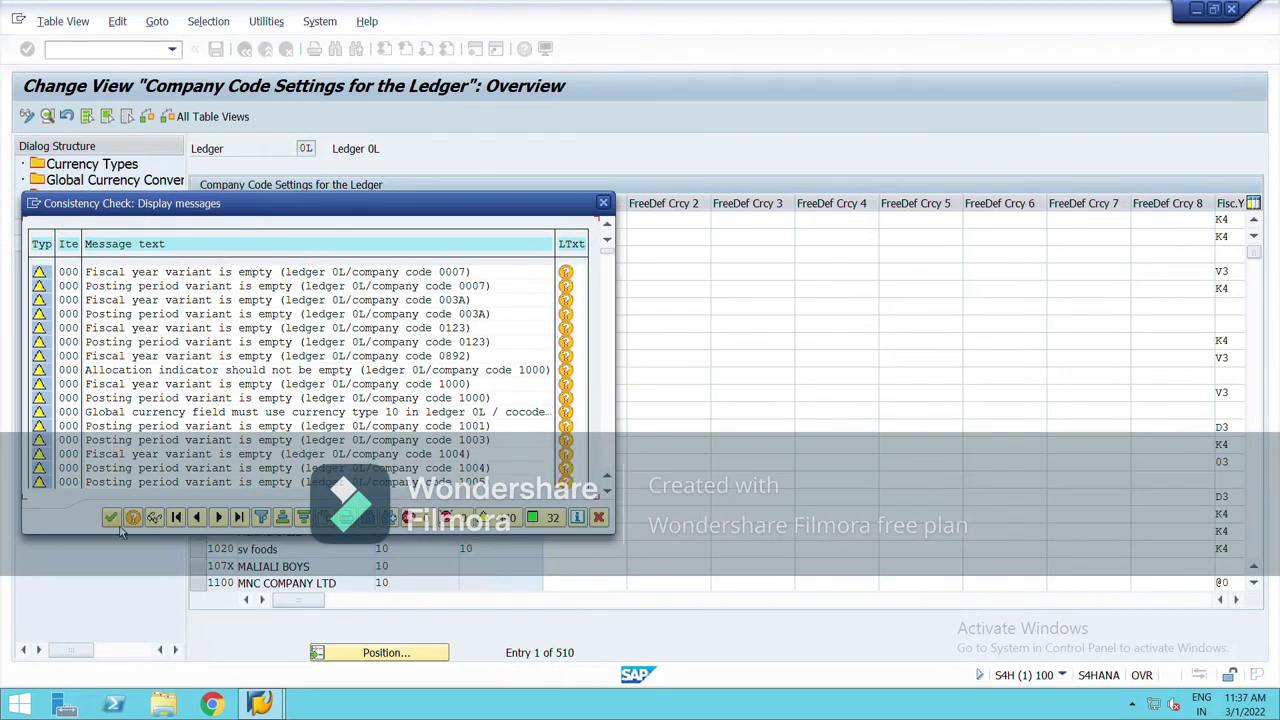
pyautogui.click(110, 517)
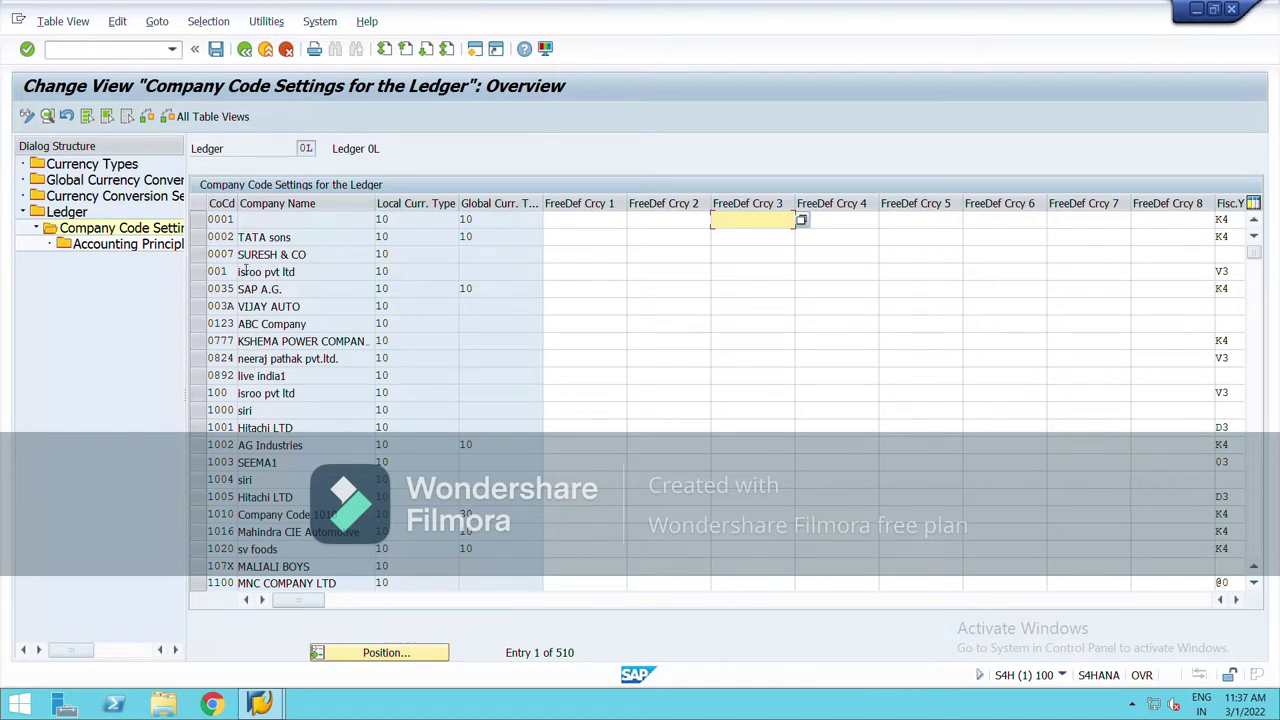
pyautogui.click(392, 650)
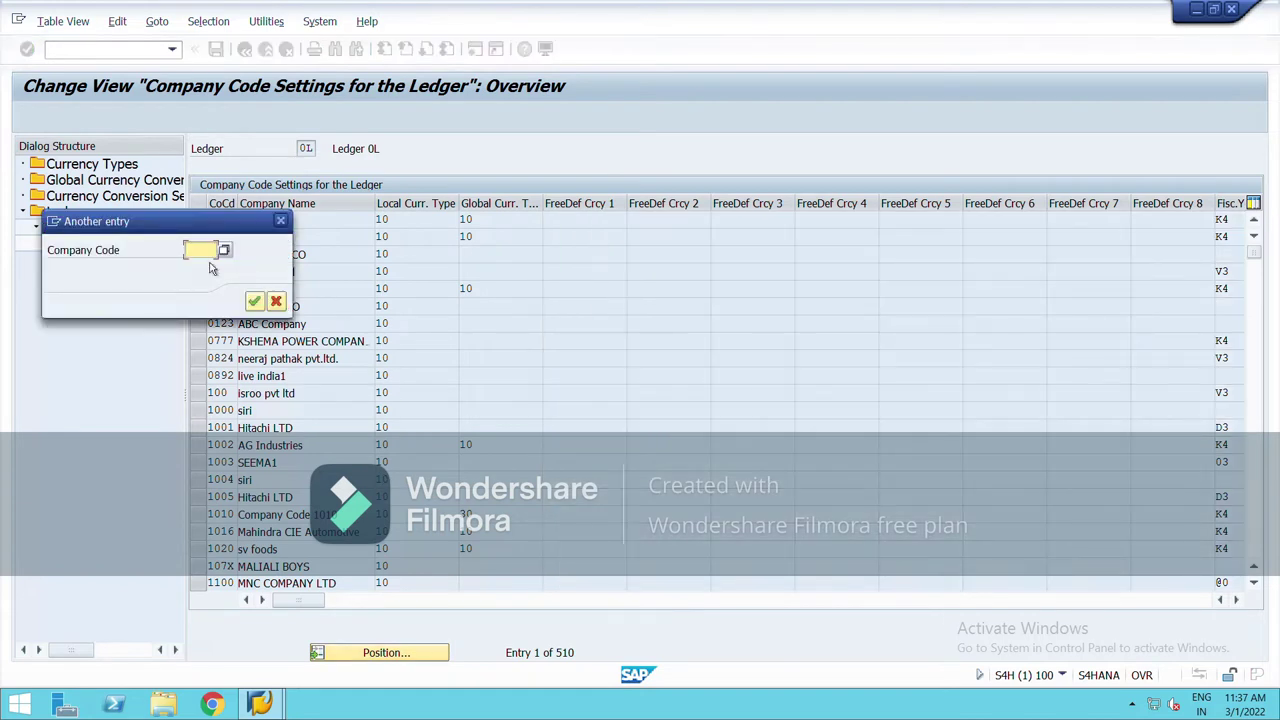
pyautogui.write('nil')
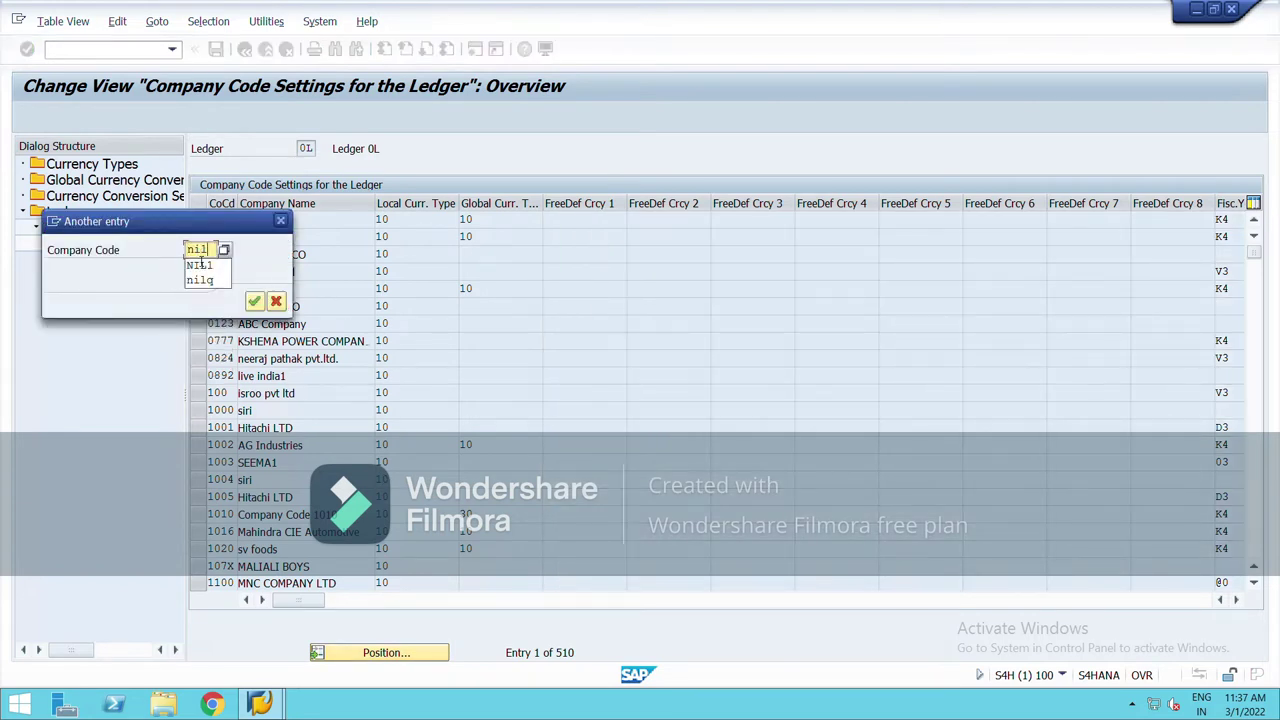
pyautogui.write('1')
pyautogui.click(200, 264)
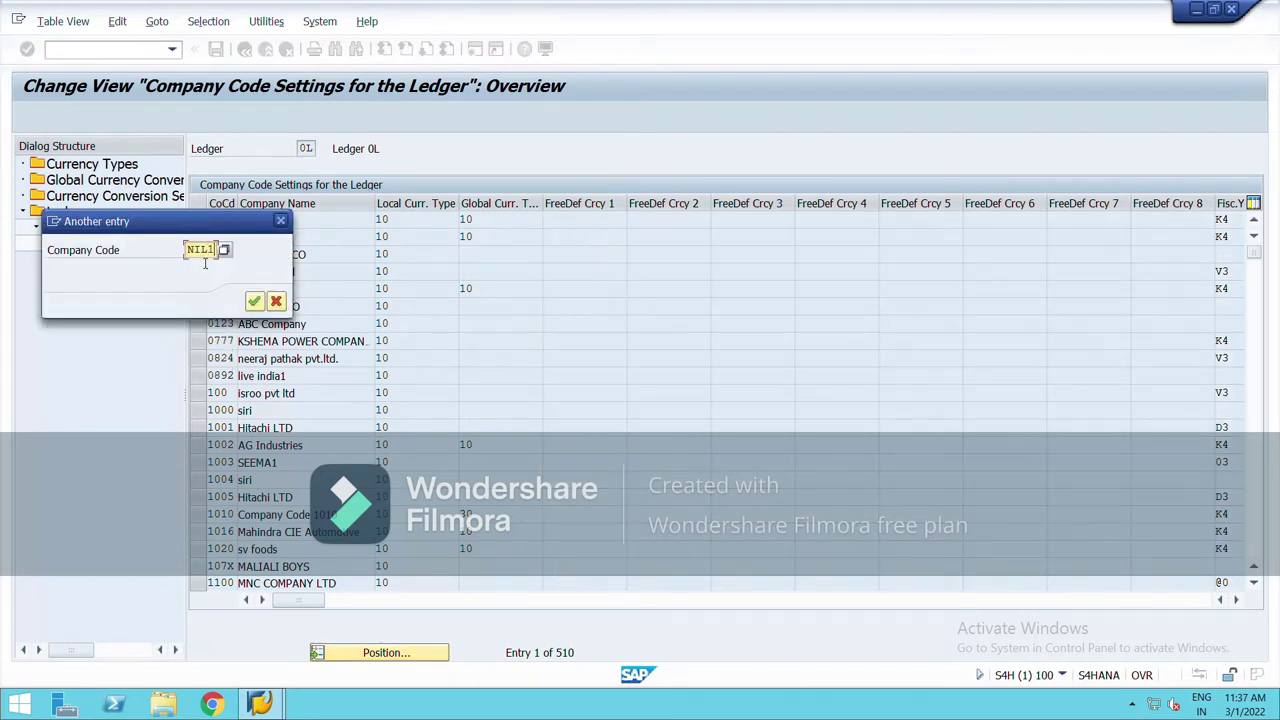
pyautogui.click(254, 301)
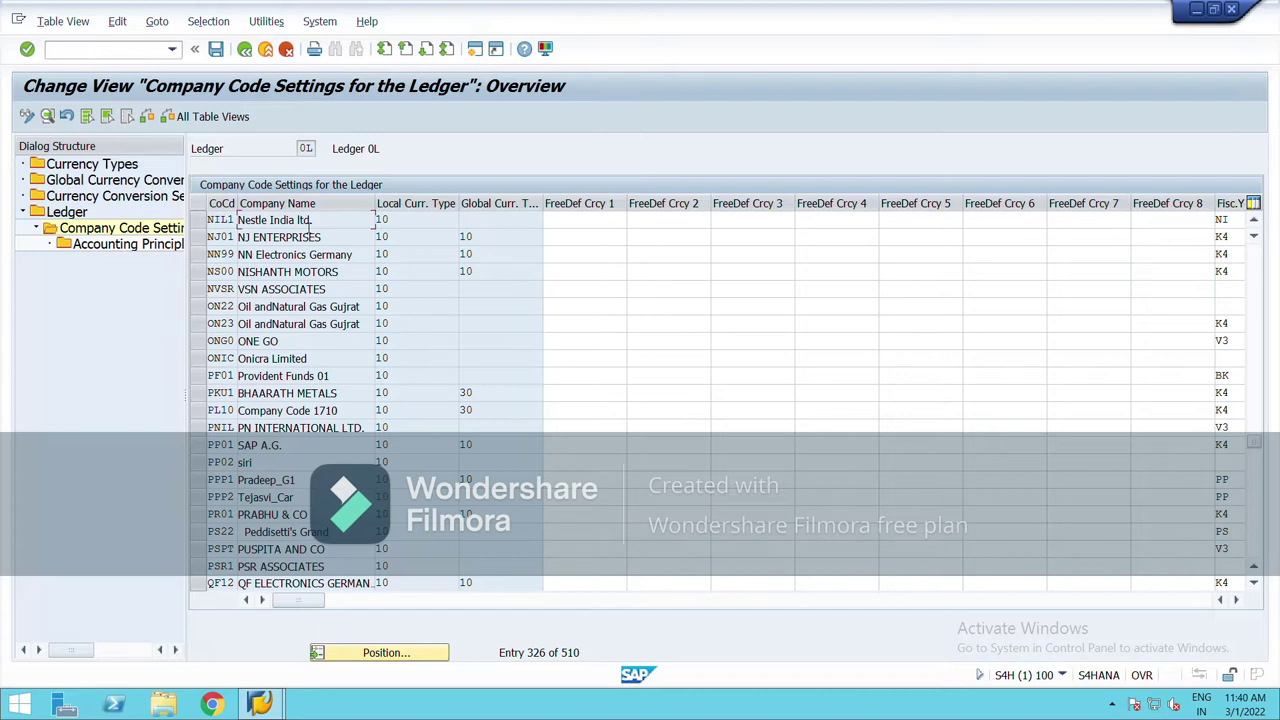
# Step: Open the detailed settings for company code NIL1
pyautogui.doubleClick(310, 221)
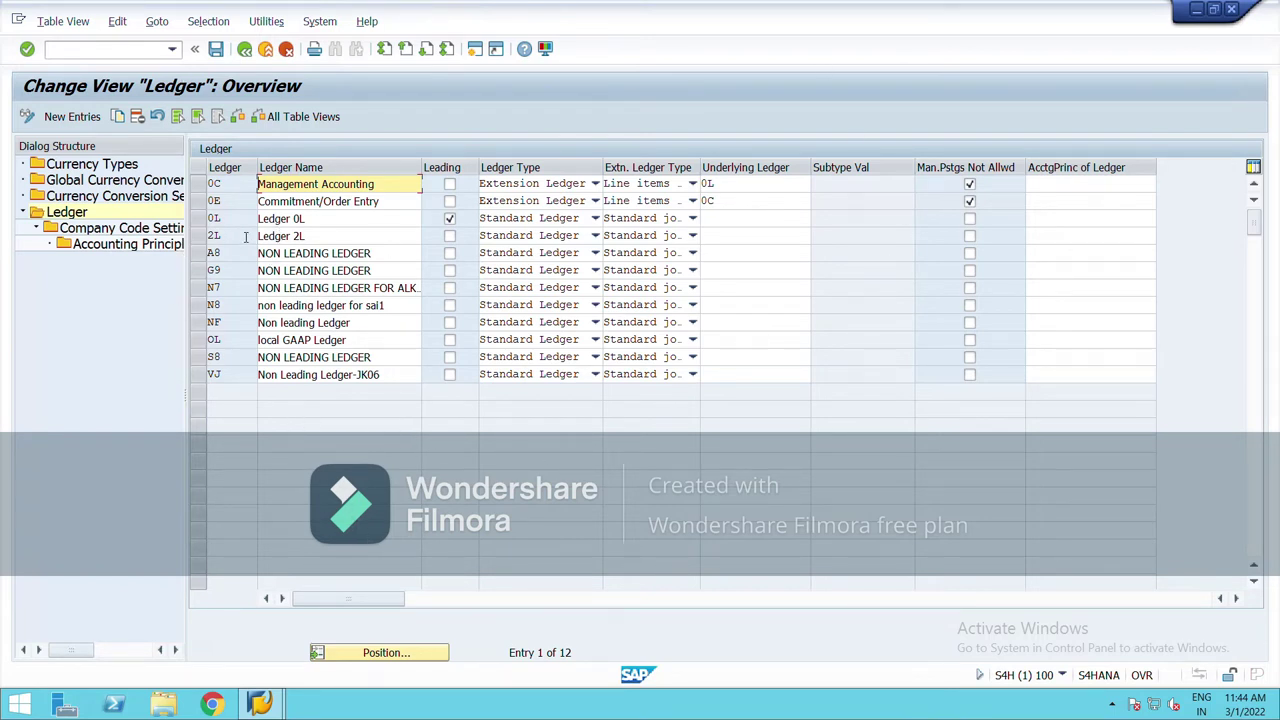
# Step: Enter a new ledger MN with the name 'non-leading ledger_nestle'
pyautogui.click(76, 124)
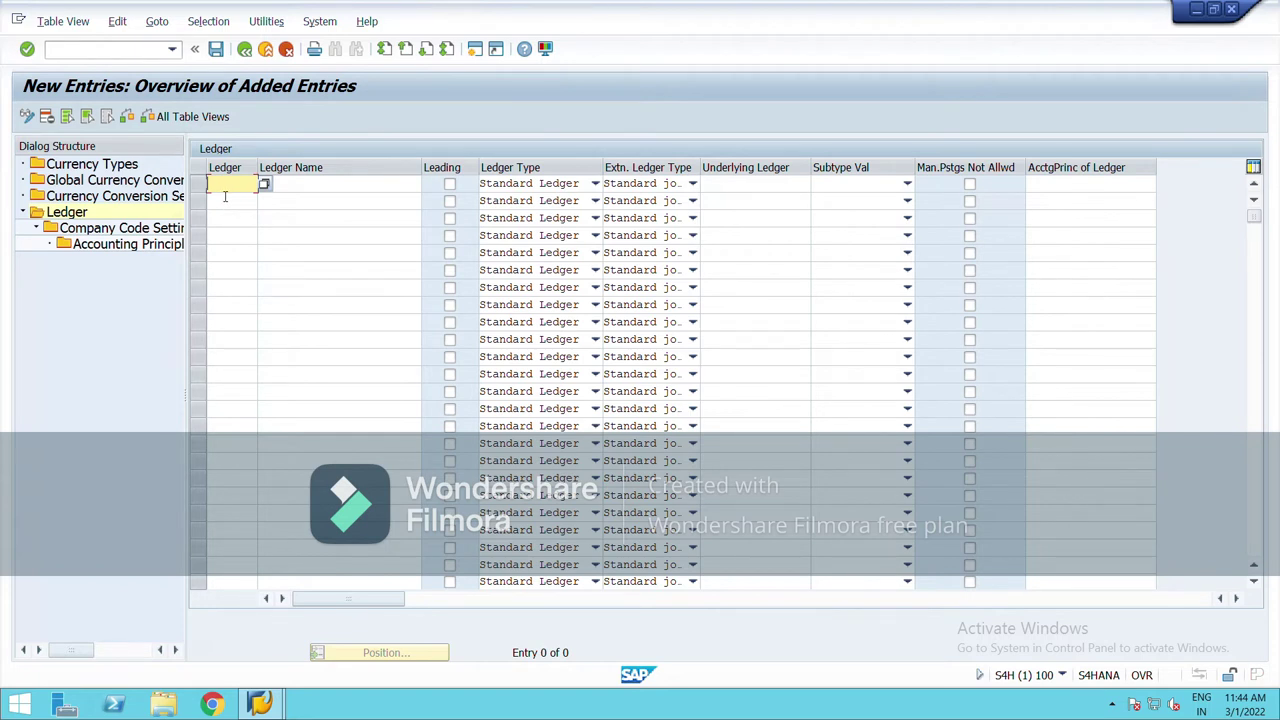
pyautogui.write('U')
pyautogui.write('N')
pyautogui.press('Tab')
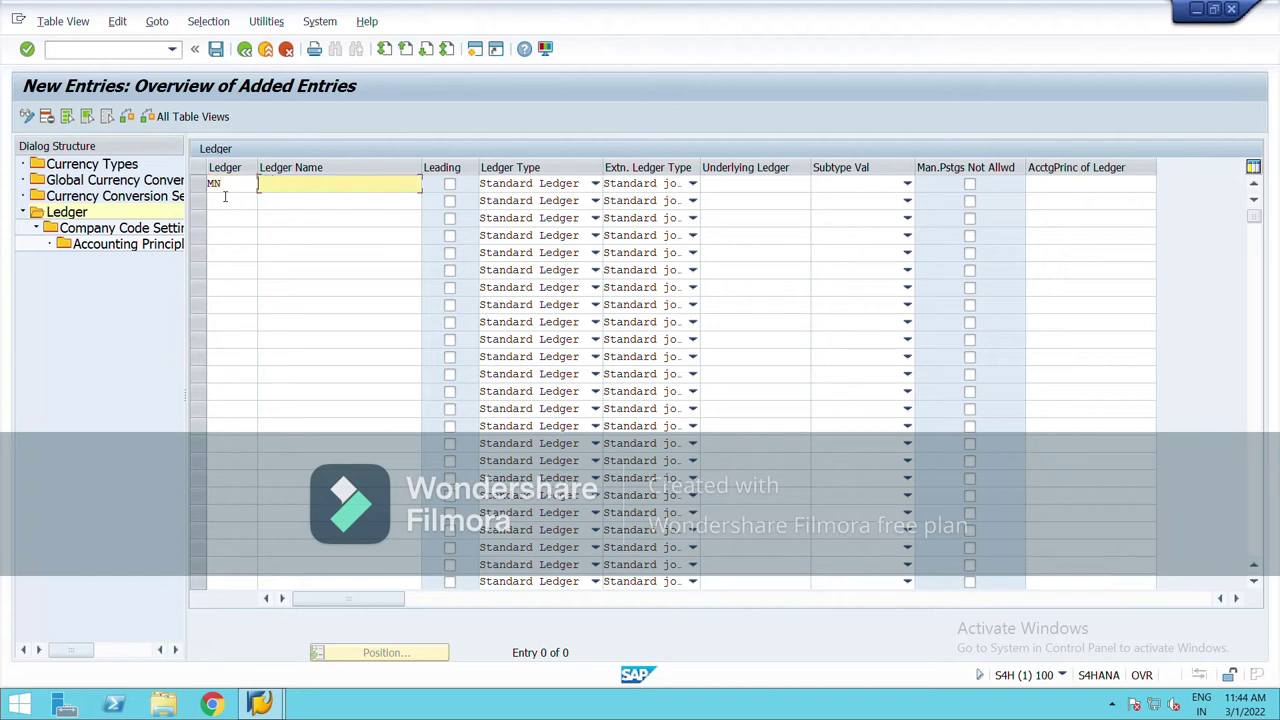
pyautogui.write('non')
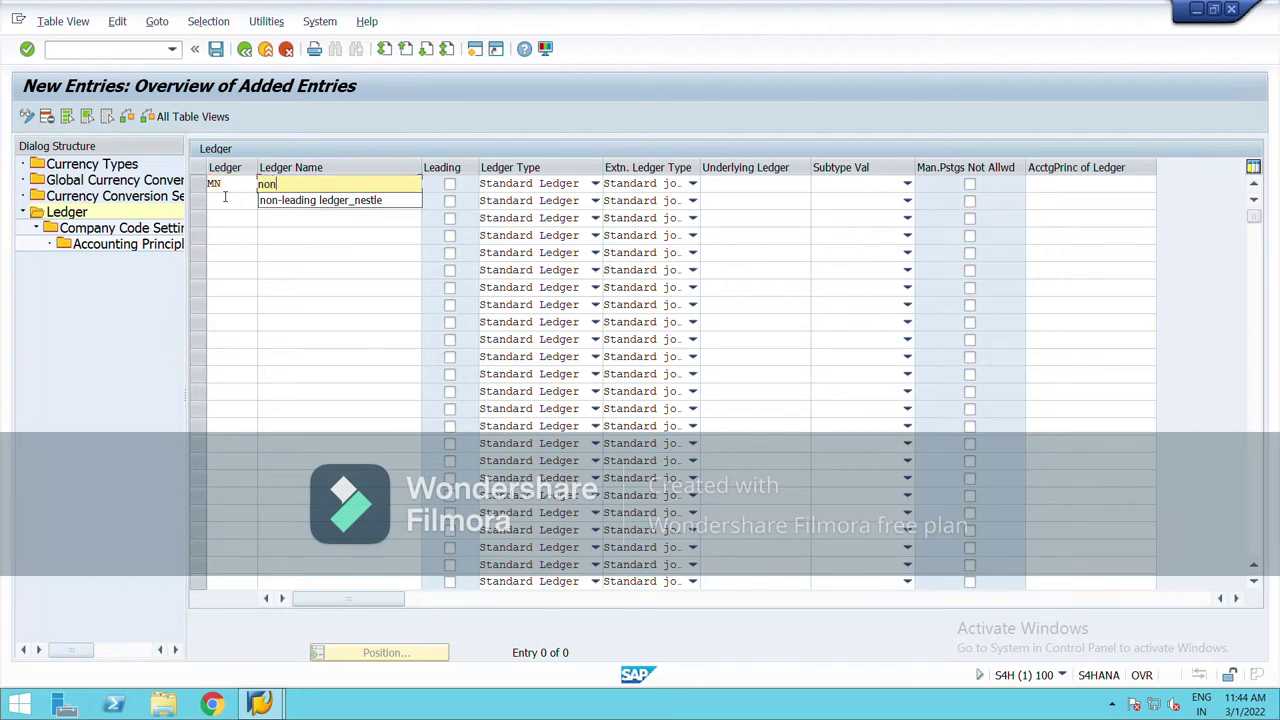
pyautogui.press('Down')
pyautogui.press('Return')
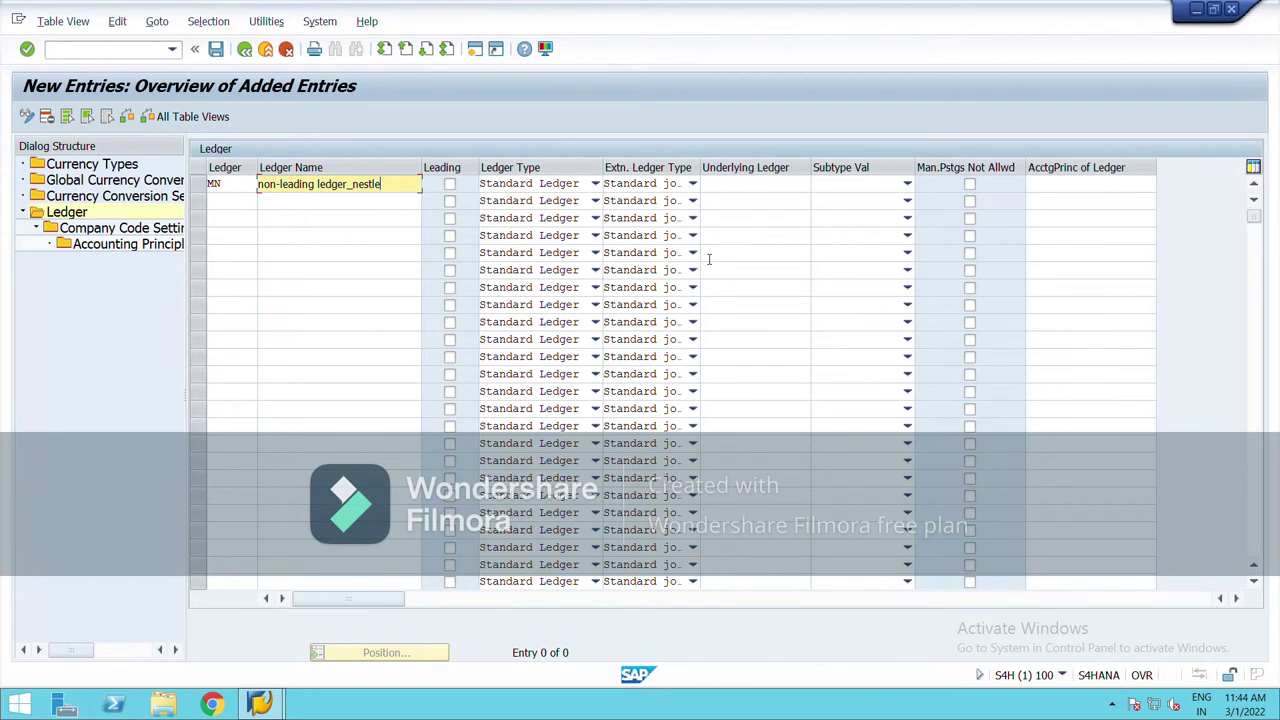
# Step: Save ledger MN under customizing request S4HK903905, acknowledging that ledger group MN was created
pyautogui.click(236, 55)
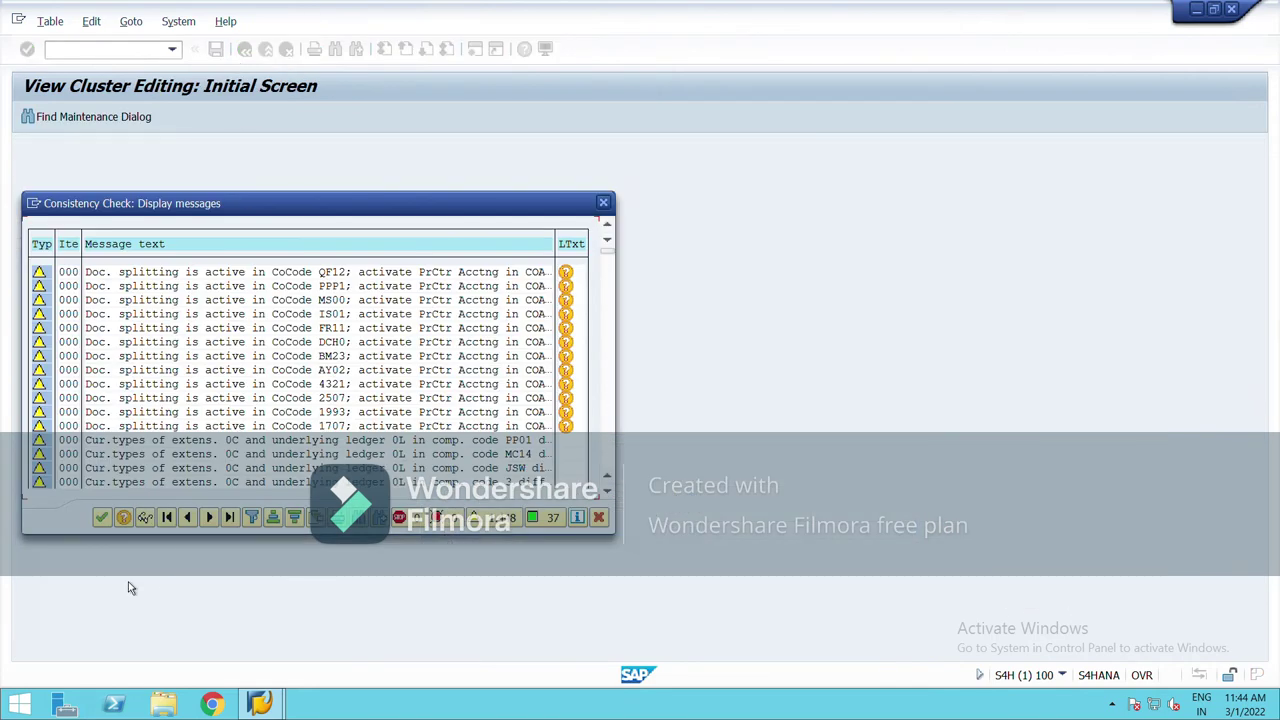
pyautogui.click(100, 518)
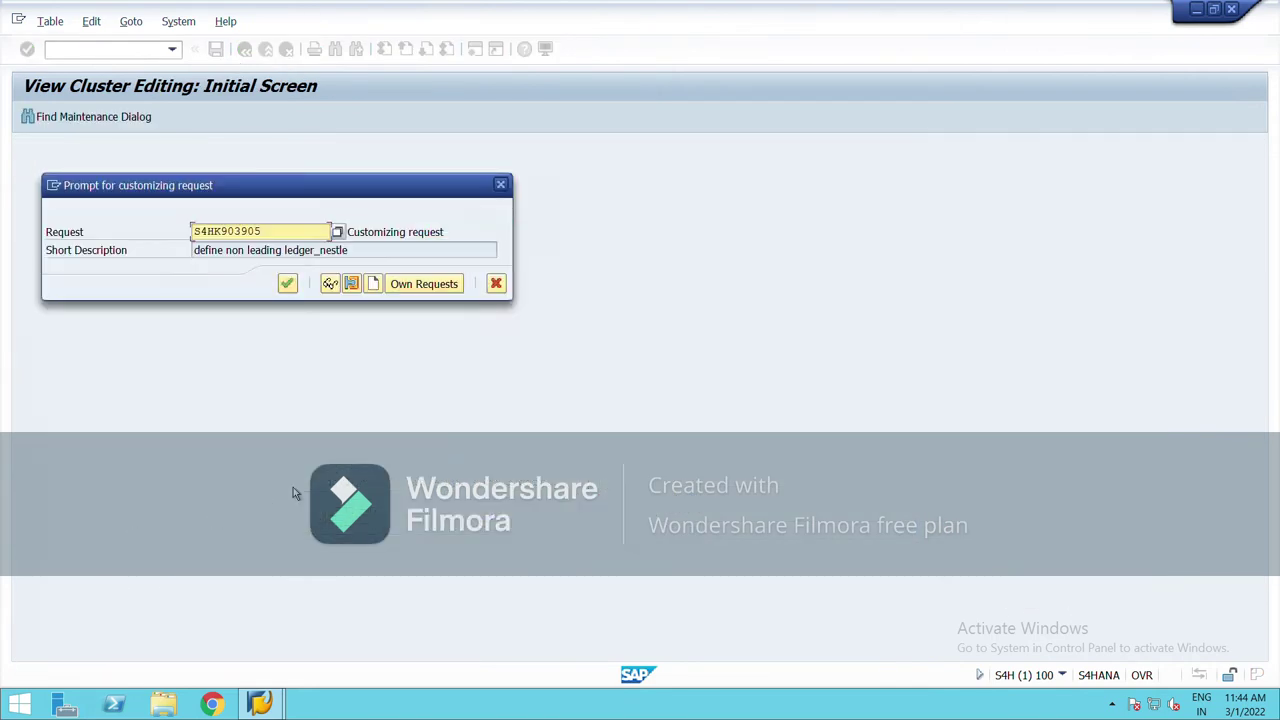
pyautogui.click(287, 286)
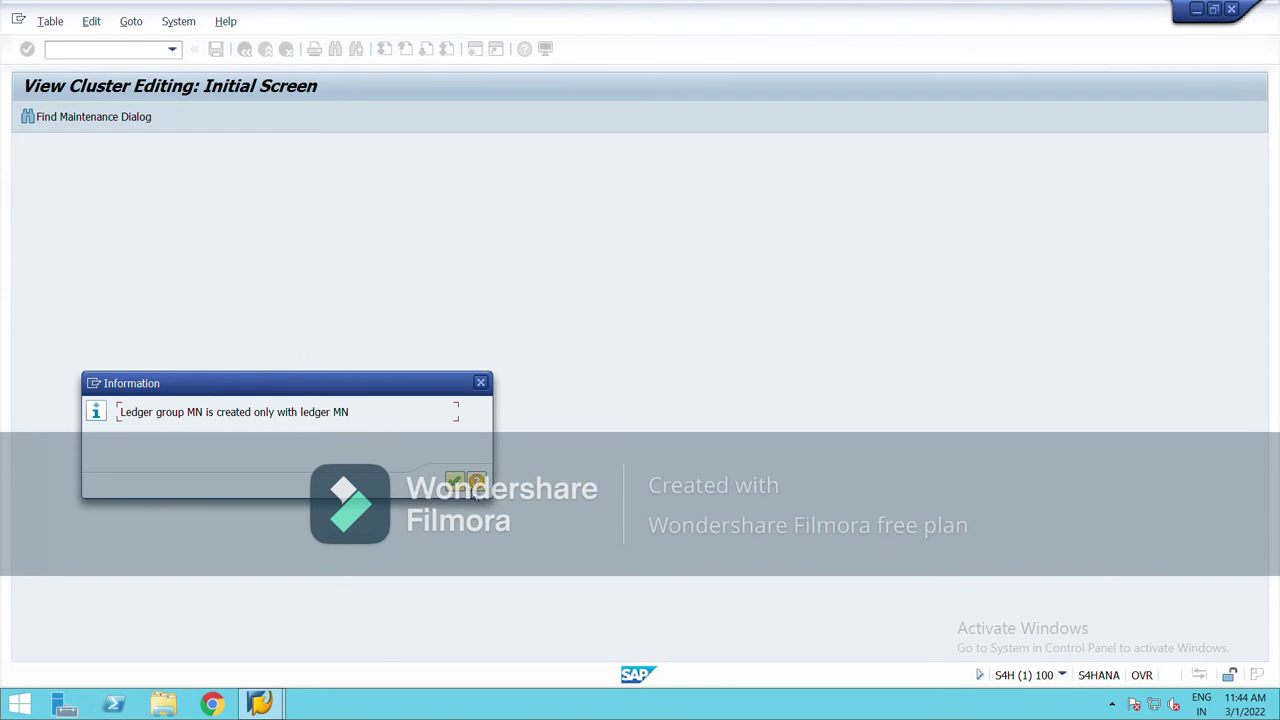
pyautogui.click(456, 483)
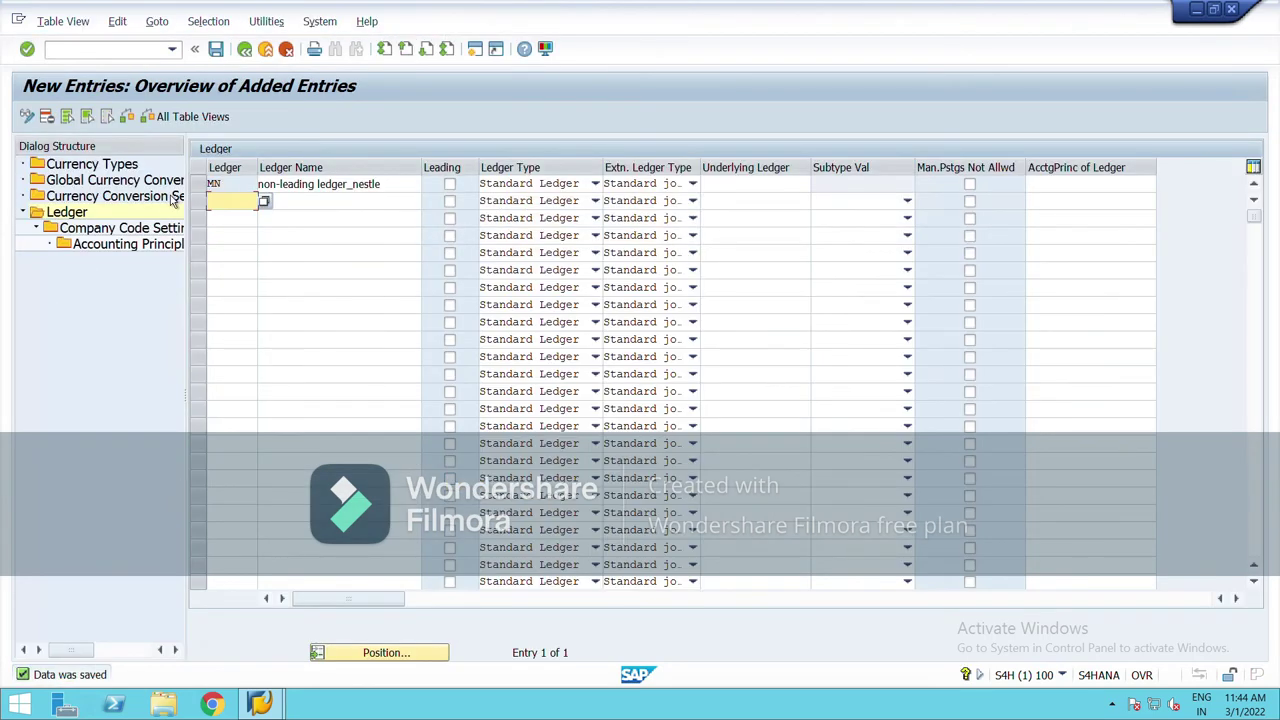
# Step: Return to the 13-ledger overview and open the new MN ledger row
pyautogui.click(252, 55)
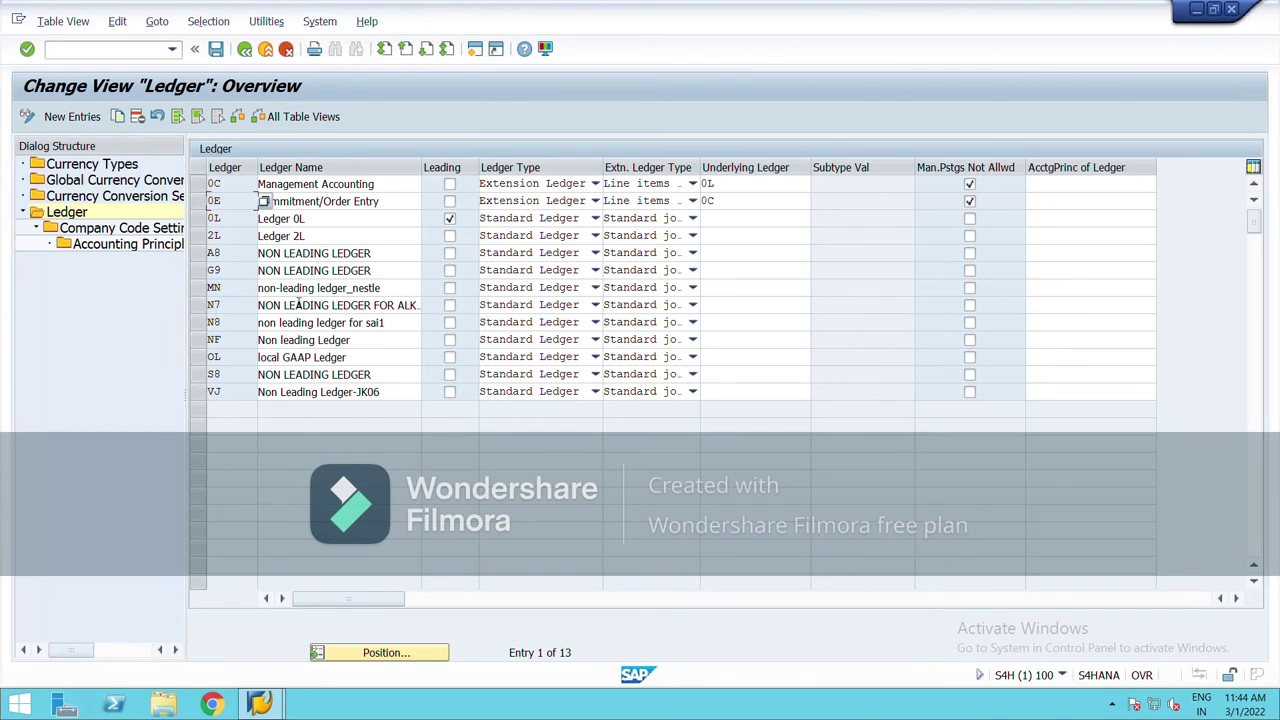
pyautogui.doubleClick(386, 291)
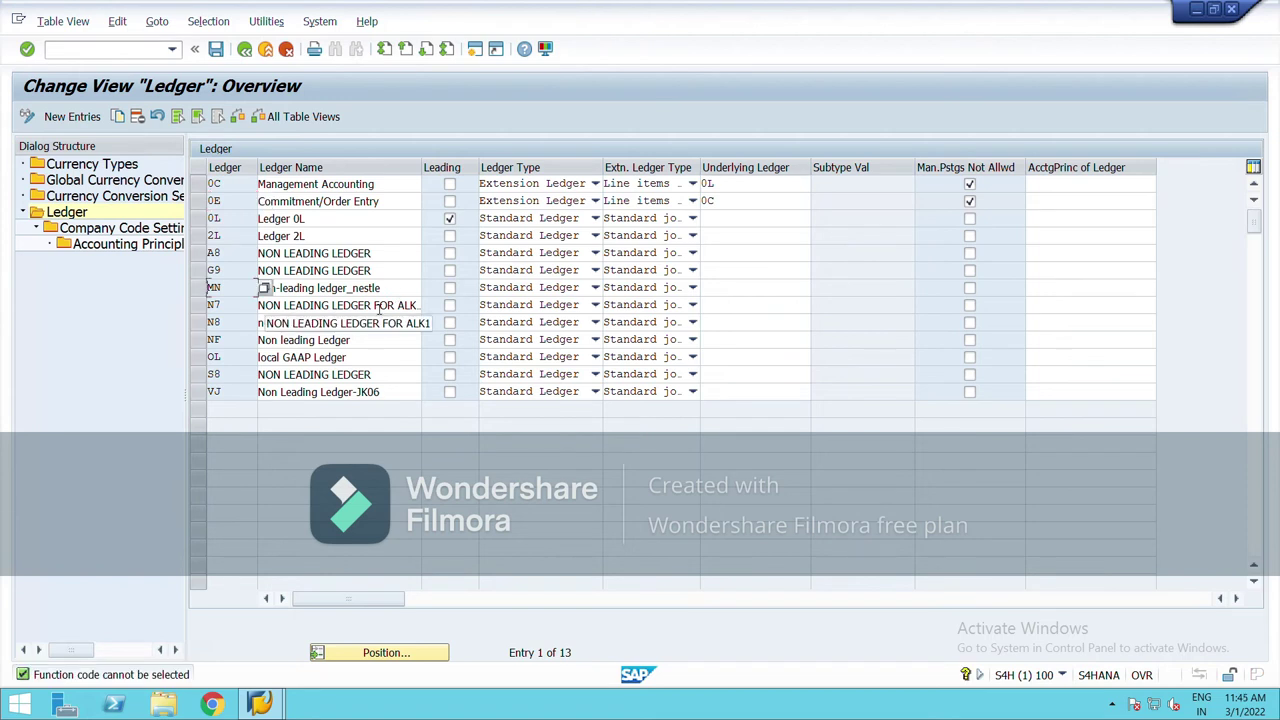